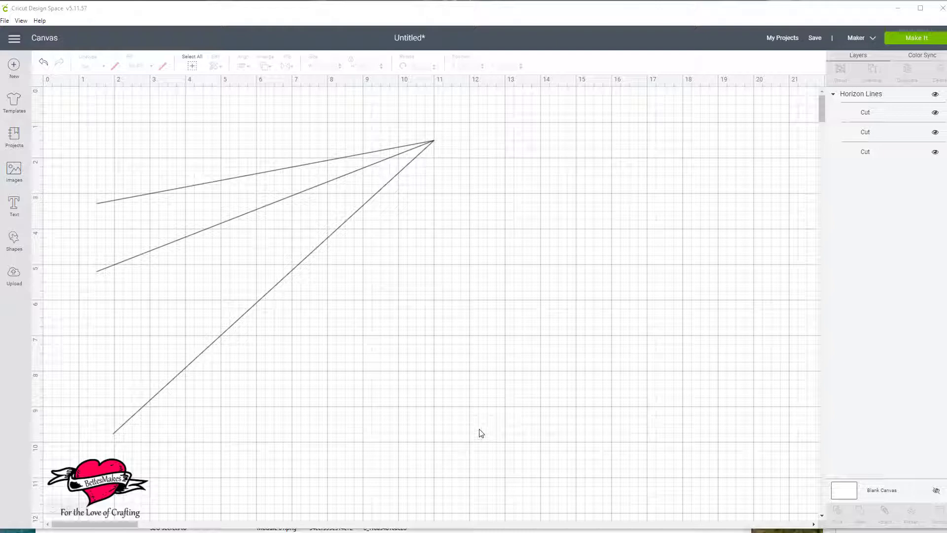
# - Enlarge the Horizon Lines group to about 11.229 by 9.767 inches and move it to about X 0.266, Y 1.229
pyautogui.click(435, 145)
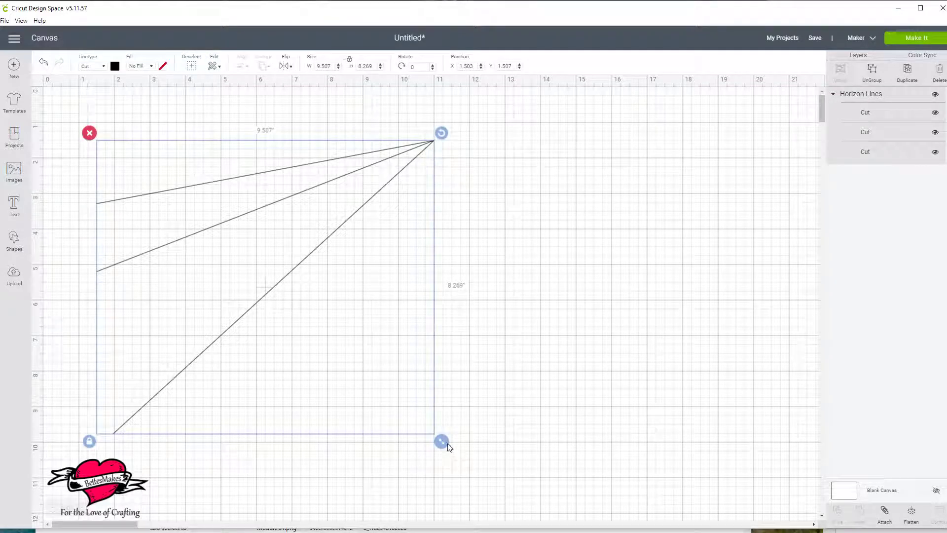
pyautogui.moveTo(442, 443); pyautogui.dragTo(496, 483)
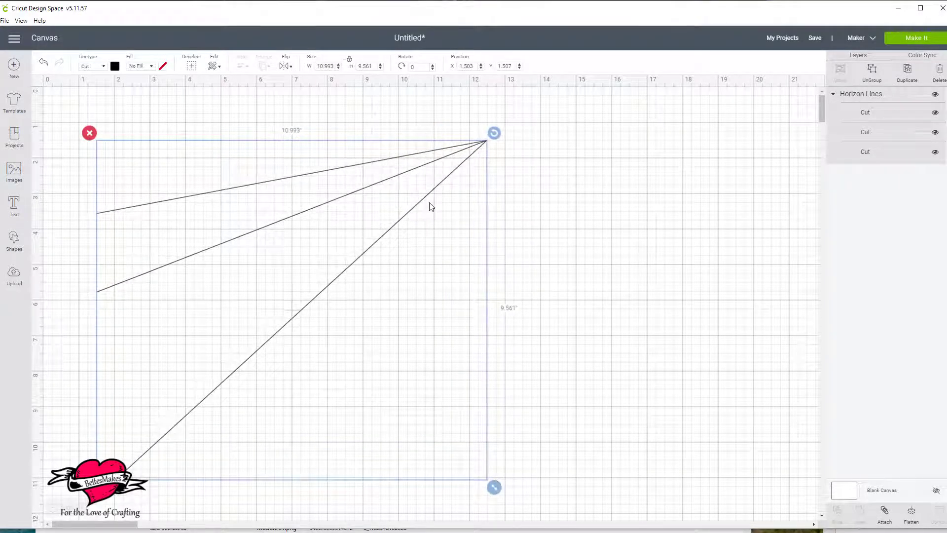
pyautogui.moveTo(428, 200); pyautogui.dragTo(374, 189)
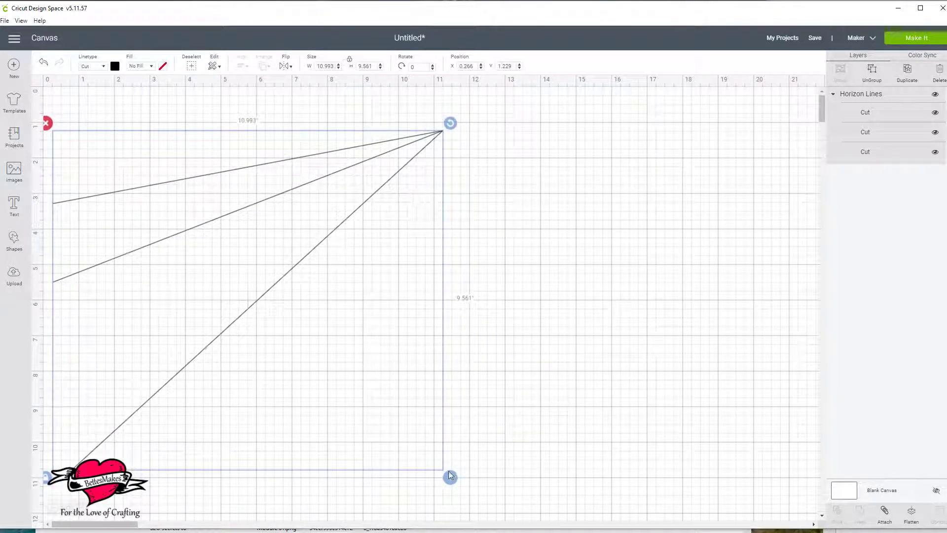
pyautogui.moveTo(451, 482); pyautogui.dragTo(461, 487)
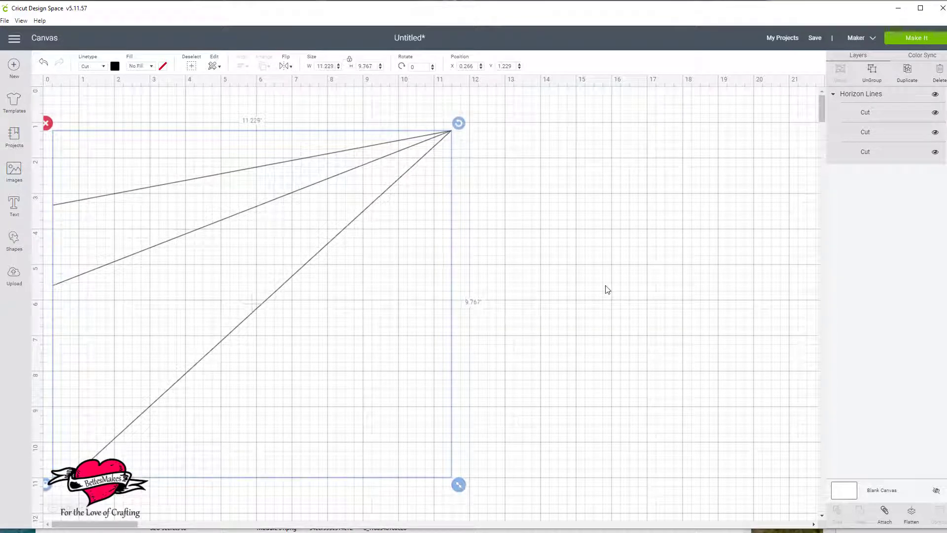
pyautogui.click(609, 213)
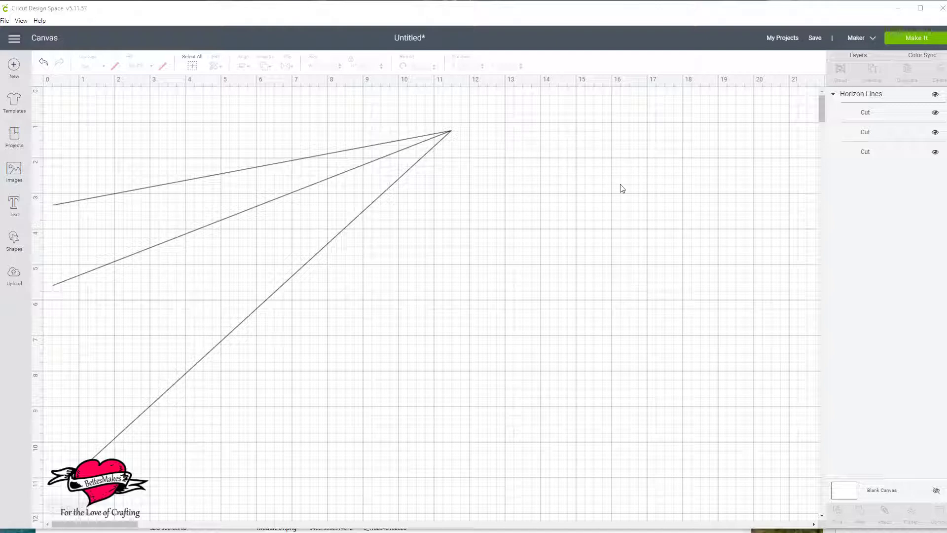
# - Add the text "Happiness" and place it over the lowest horizon line, at about X 6.727, Y 4.417
pyautogui.click(14, 207)
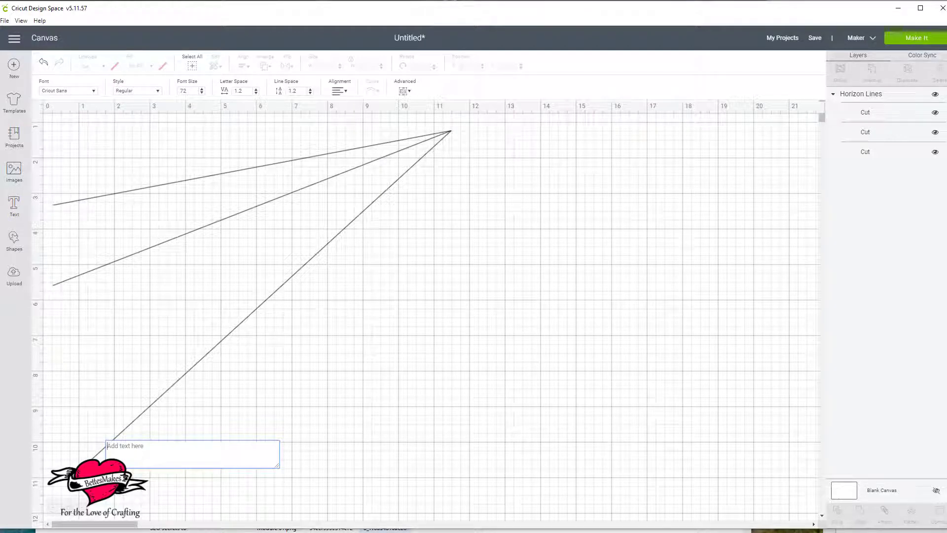
pyautogui.write('Happines')
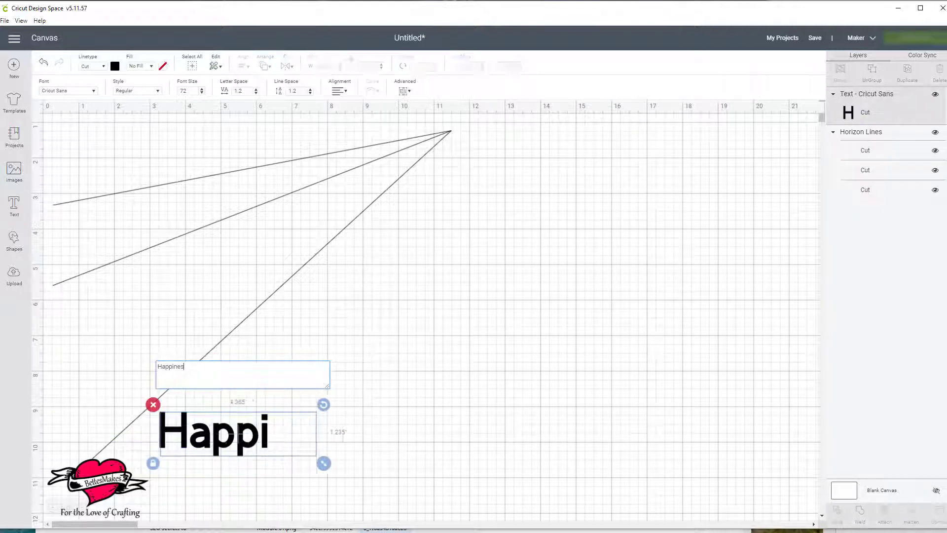
pyautogui.write('s')
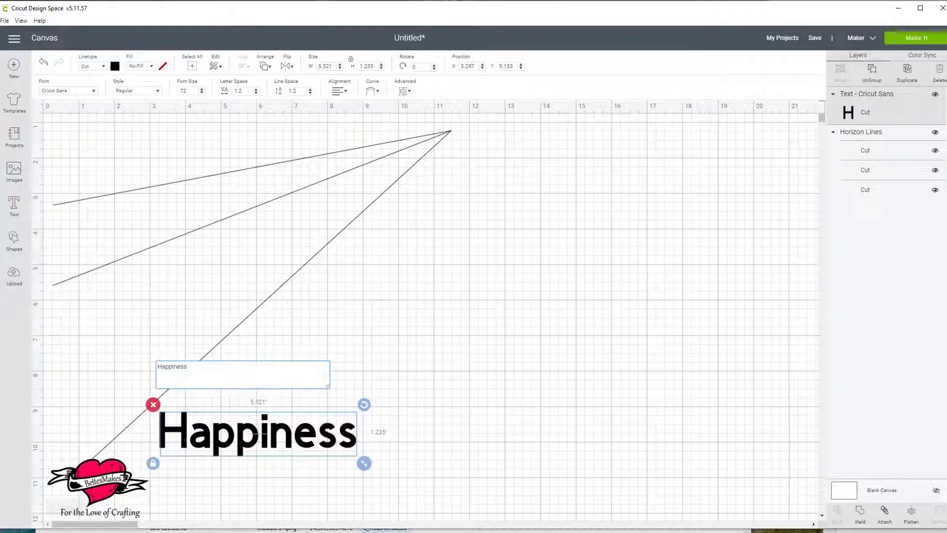
pyautogui.moveTo(305, 438); pyautogui.dragTo(427, 270)
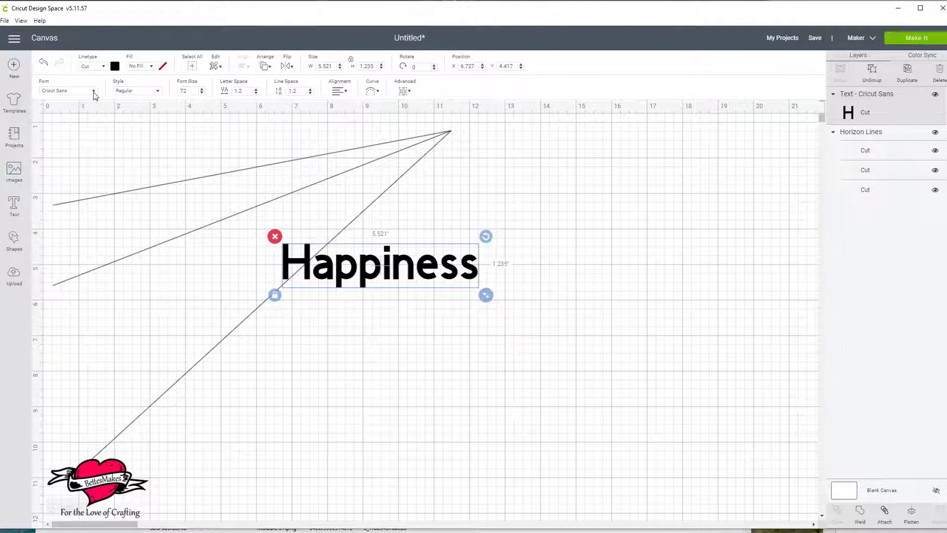
# - Change the Happiness text's font to the Cricut font Anna's Fancy Lettering - Carson
pyautogui.click(94, 92)
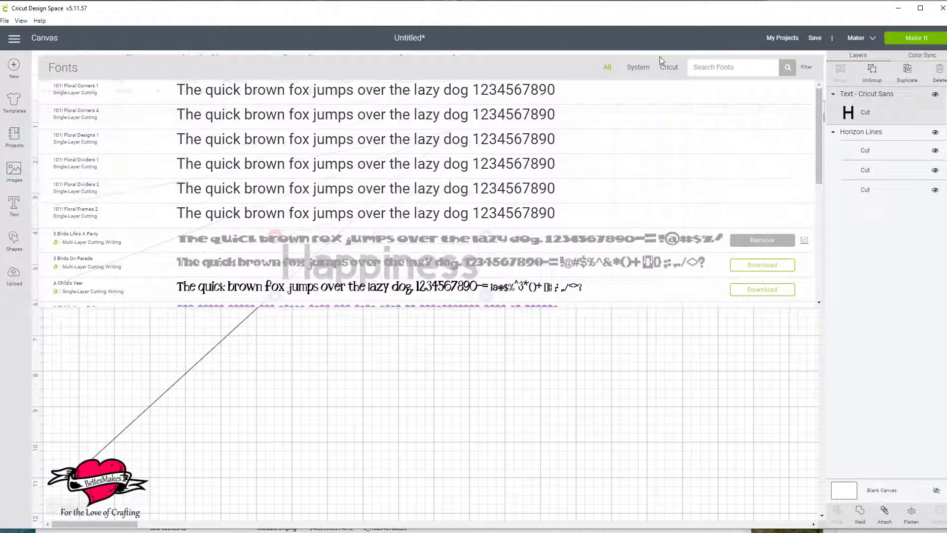
pyautogui.click(670, 69)
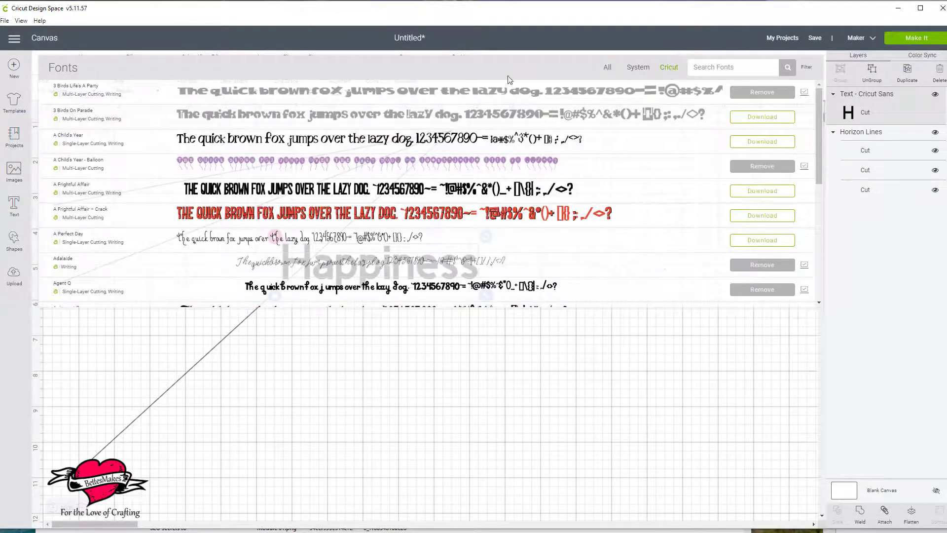
pyautogui.scroll(-10, 344, 220)
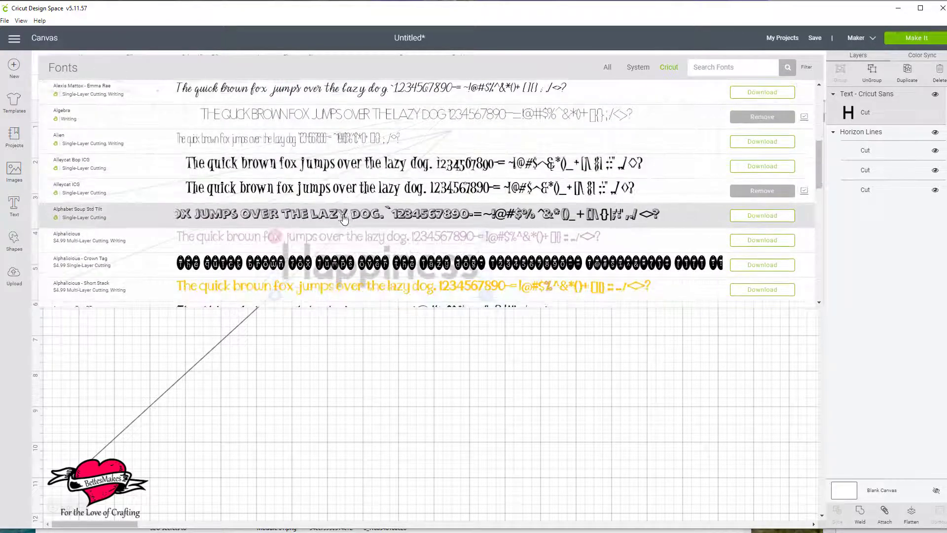
pyautogui.scroll(-1, 343, 219)
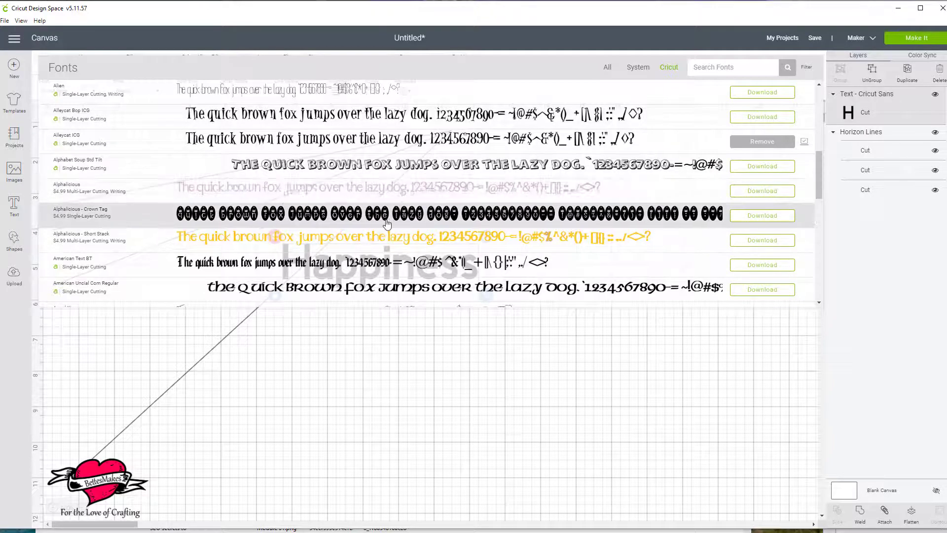
pyautogui.scroll(-2, 388, 225)
pyautogui.scroll(-2, 387, 225)
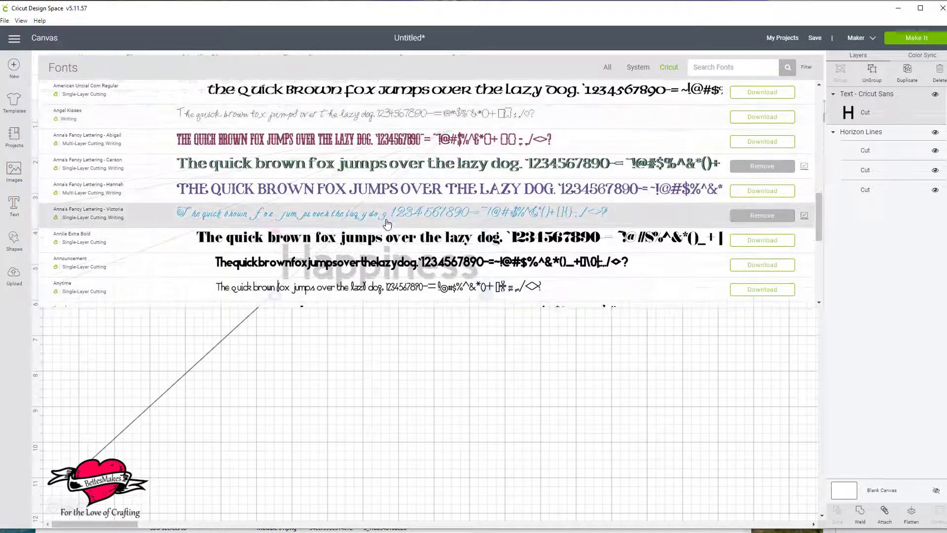
pyautogui.click(477, 175)
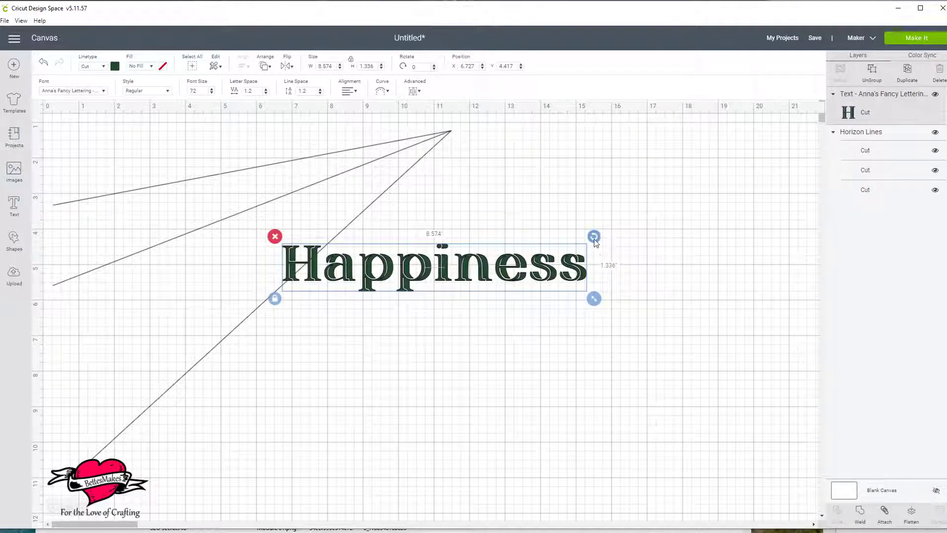
# - Rotate the Happiness text to about 338.69° and set its baseline along the middle horizon line
pyautogui.moveTo(595, 240); pyautogui.dragTo(538, 144)
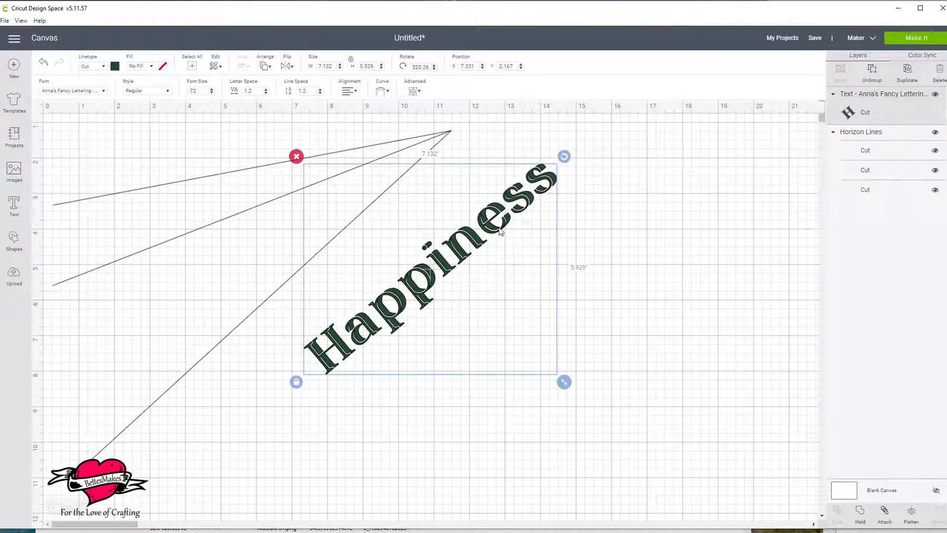
pyautogui.moveTo(501, 231); pyautogui.dragTo(222, 152)
pyautogui.scroll(-1, 440, 254)
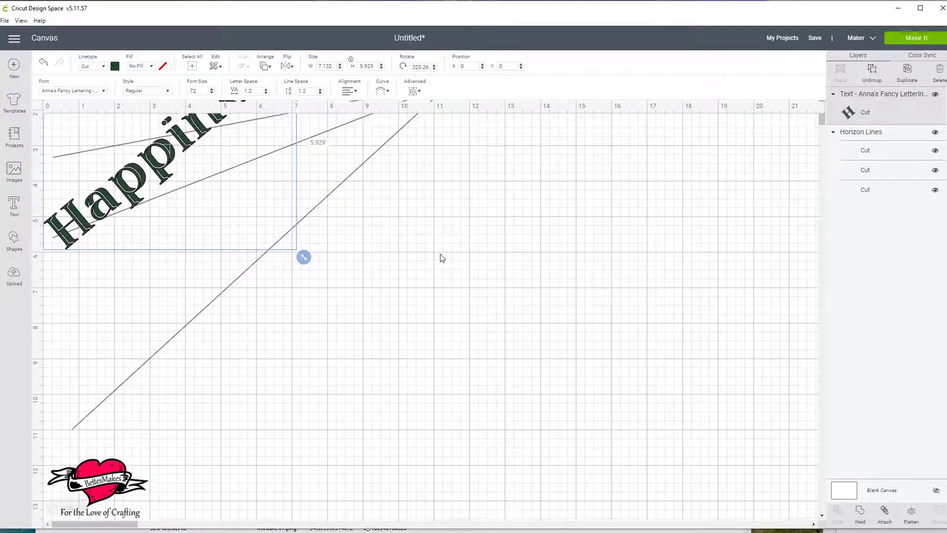
pyautogui.scroll(1, 440, 254)
pyautogui.moveTo(253, 133); pyautogui.dragTo(264, 170)
pyautogui.moveTo(316, 118); pyautogui.dragTo(350, 165)
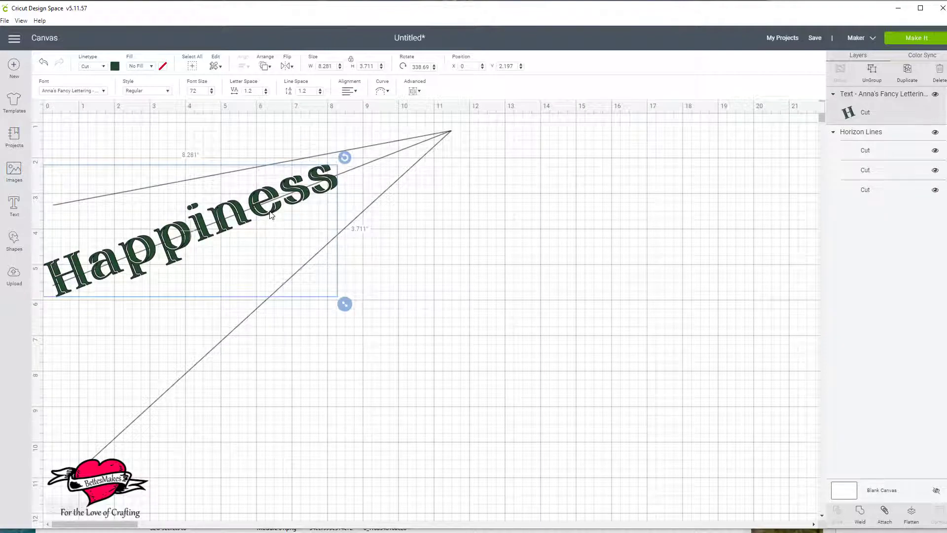
pyautogui.moveTo(270, 215); pyautogui.dragTo(322, 185)
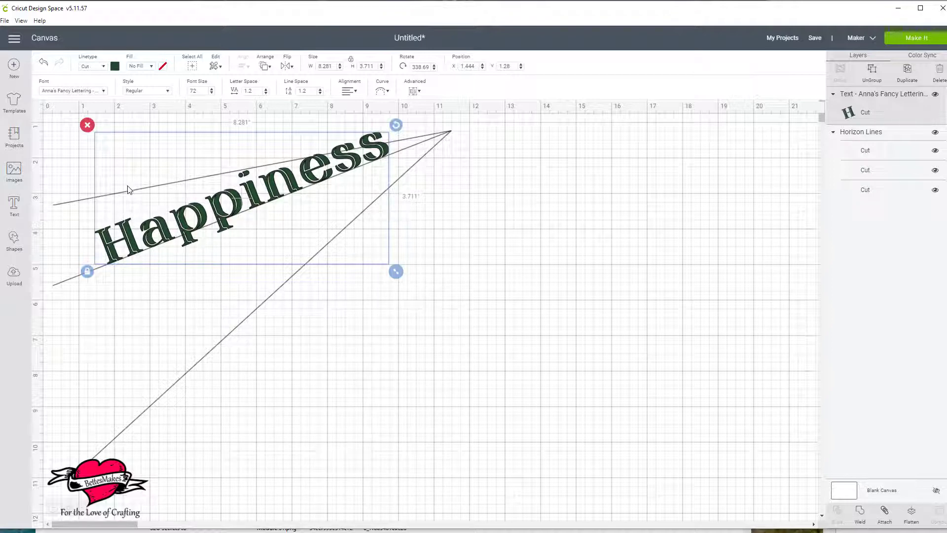
# - Ungroup the Happiness text into letters and shrink the last "s" to about 0.457 by 0.445 inches between the upper two lines
pyautogui.click(872, 71)
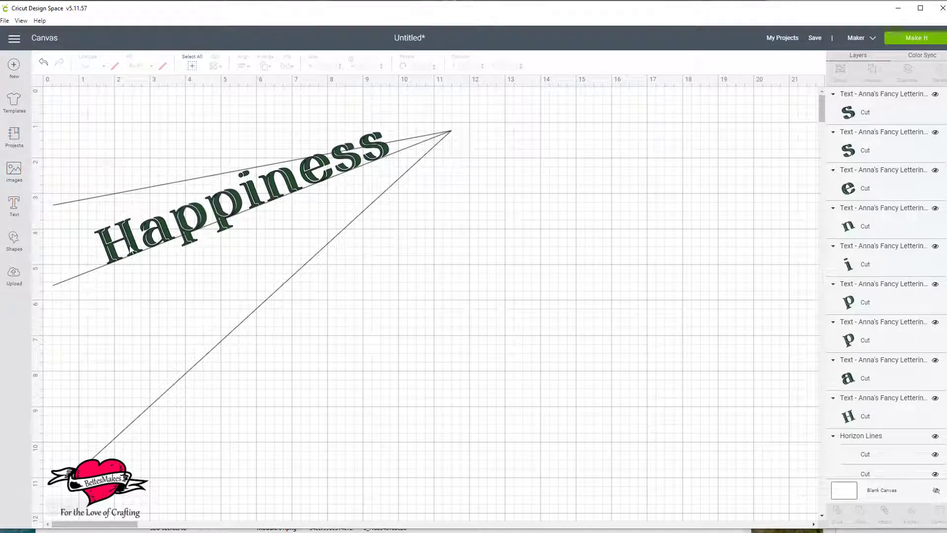
pyautogui.click(387, 146)
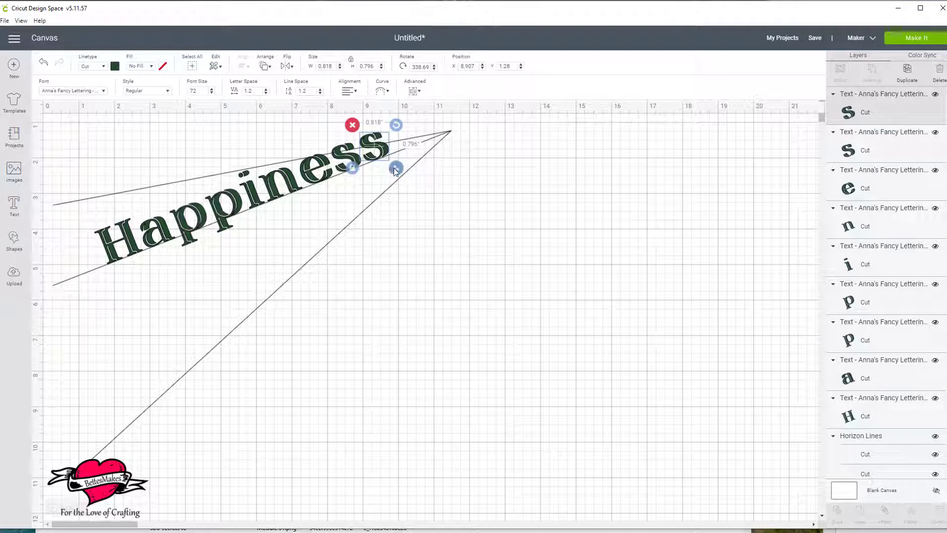
pyautogui.moveTo(395, 171); pyautogui.dragTo(382, 154)
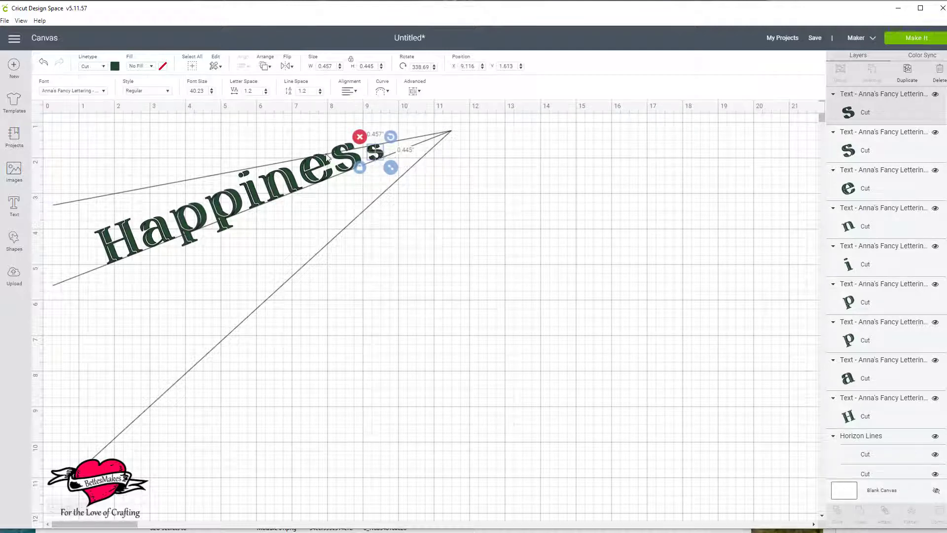
# - Resize and reposition the first "s", "e", "n" and "i" to fit between the upper two horizon lines, growing away from the vanishing point
pyautogui.click(356, 161)
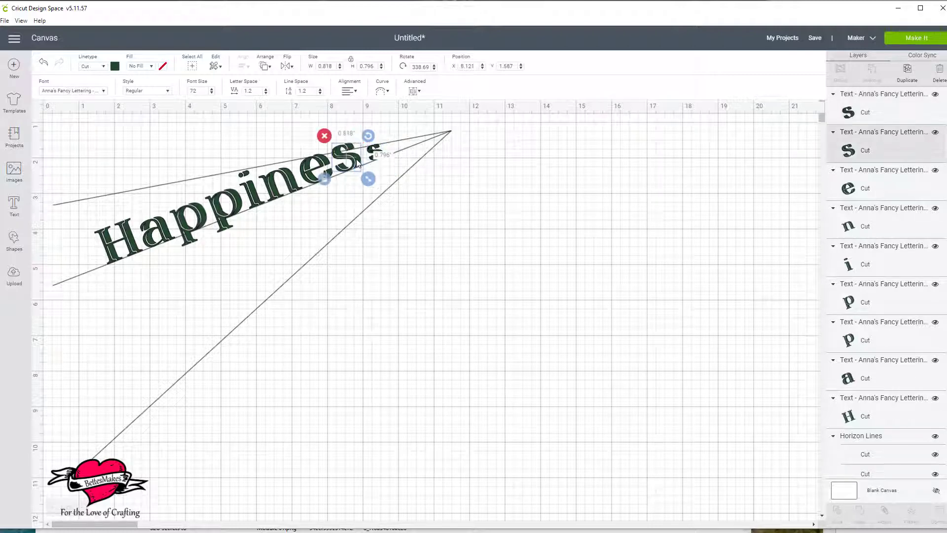
pyautogui.moveTo(366, 184); pyautogui.dragTo(340, 170)
pyautogui.moveTo(295, 182); pyautogui.dragTo(313, 176)
pyautogui.moveTo(251, 191); pyautogui.dragTo(266, 180)
pyautogui.moveTo(222, 212); pyautogui.dragTo(295, 218)
pyautogui.click(298, 178)
pyautogui.click(268, 187)
pyautogui.moveTo(271, 190); pyautogui.dragTo(267, 183)
# - Enlarge the first "p" and the "a" progressively and fit them between the upper two lines, moving the "H" aside
pyautogui.click(195, 219)
pyautogui.moveTo(214, 253); pyautogui.dragTo(250, 297)
pyautogui.moveTo(227, 268); pyautogui.dragTo(207, 290)
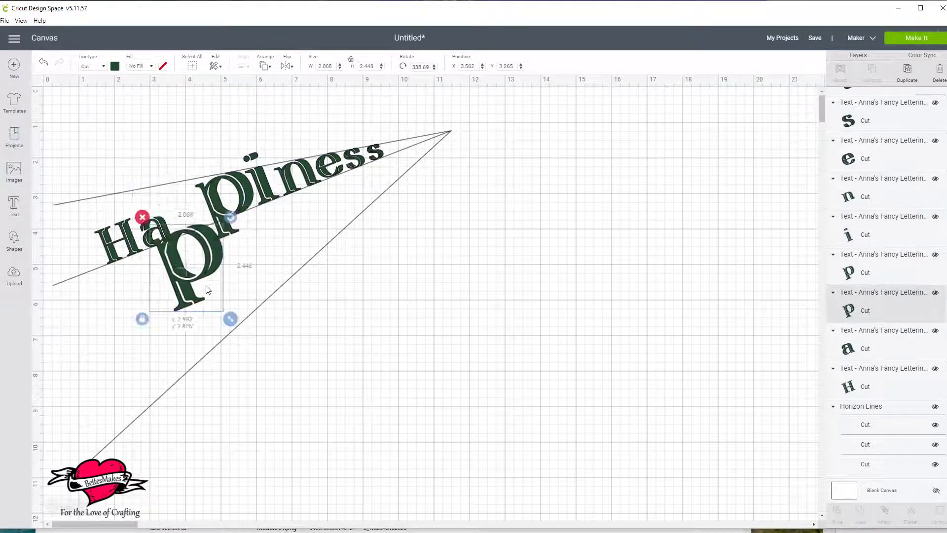
pyautogui.moveTo(157, 232); pyautogui.dragTo(111, 159)
pyautogui.moveTo(119, 242); pyautogui.dragTo(68, 260)
pyautogui.moveTo(200, 283); pyautogui.dragTo(182, 241)
pyautogui.moveTo(111, 159); pyautogui.dragTo(96, 230)
pyautogui.moveTo(120, 252); pyautogui.dragTo(117, 231)
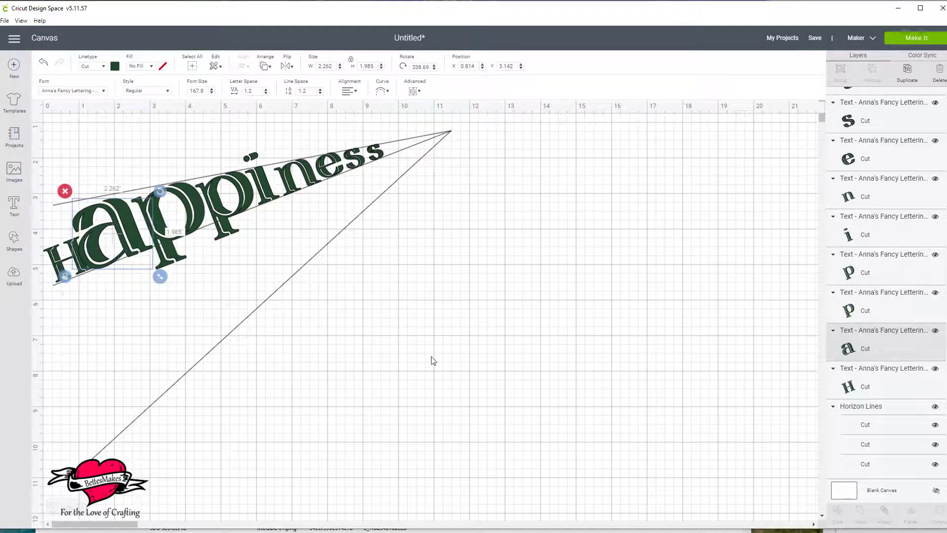
# - Shift all letters and lines away from the canvas edge, then enlarge the "H" to about 2.924 by 2.793 inches and fit it before the "a"
pyautogui.click(431, 360)
pyautogui.hotkey('ctrl', 'a')
pyautogui.moveTo(410, 308); pyautogui.dragTo(528, 313)
pyautogui.click(528, 313)
pyautogui.moveTo(178, 266); pyautogui.dragTo(125, 282)
pyautogui.moveTo(213, 244); pyautogui.dragTo(204, 240)
pyautogui.moveTo(134, 280); pyautogui.dragTo(150, 235)
pyautogui.moveTo(181, 265); pyautogui.dragTo(237, 369)
pyautogui.moveTo(212, 275); pyautogui.dragTo(178, 275)
pyautogui.moveTo(197, 306); pyautogui.dragTo(195, 308)
pyautogui.click(543, 311)
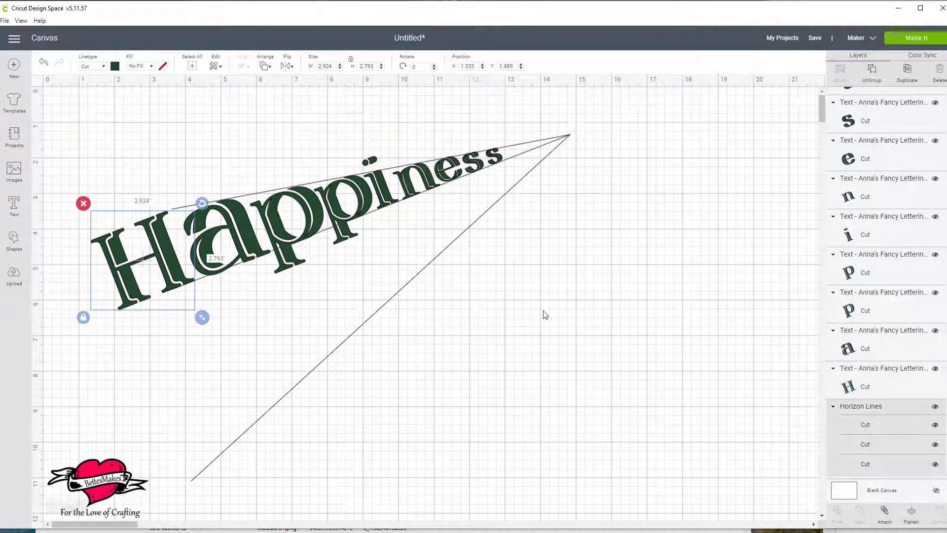
# - Group all the Happiness letters without the Horizon Lines, and hide the Horizon Lines
pyautogui.click(62, 148)
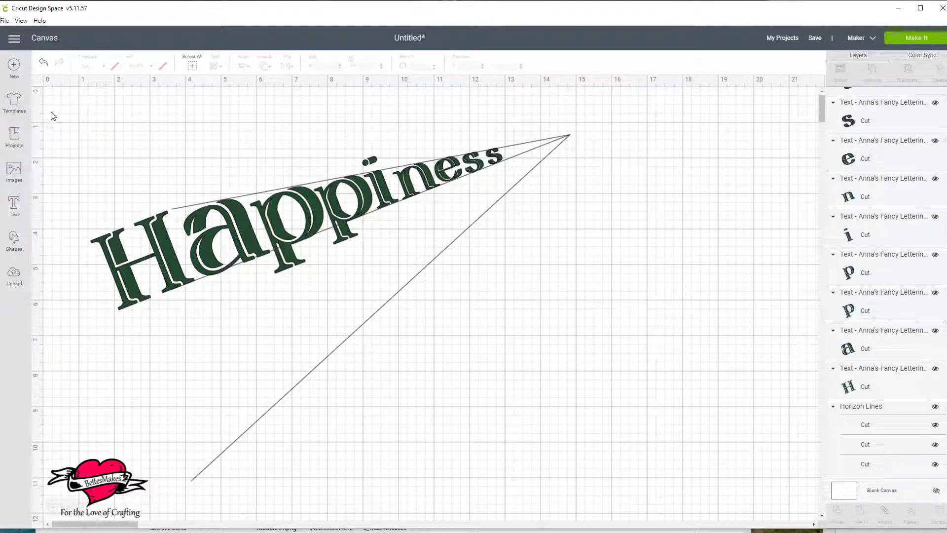
pyautogui.moveTo(54, 115); pyautogui.dragTo(591, 302)
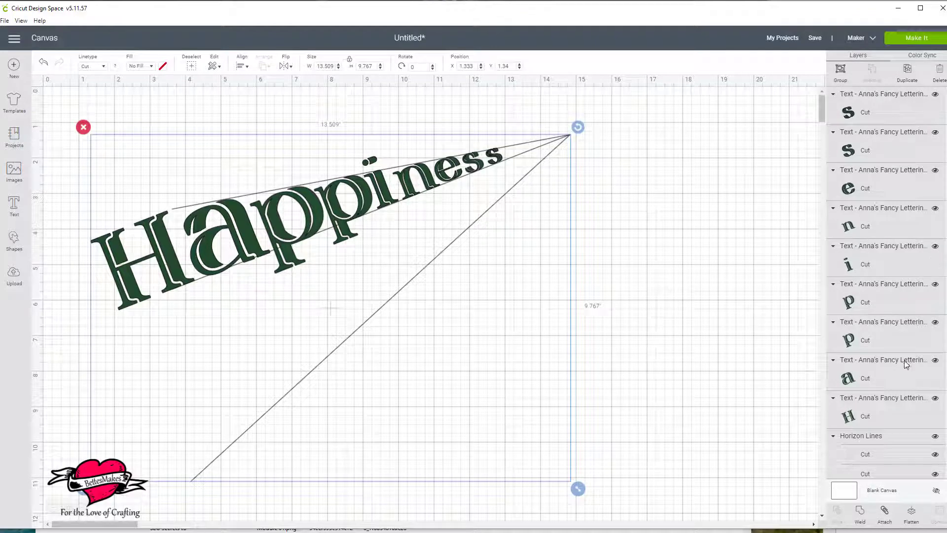
pyautogui.scroll(-1, 908, 284)
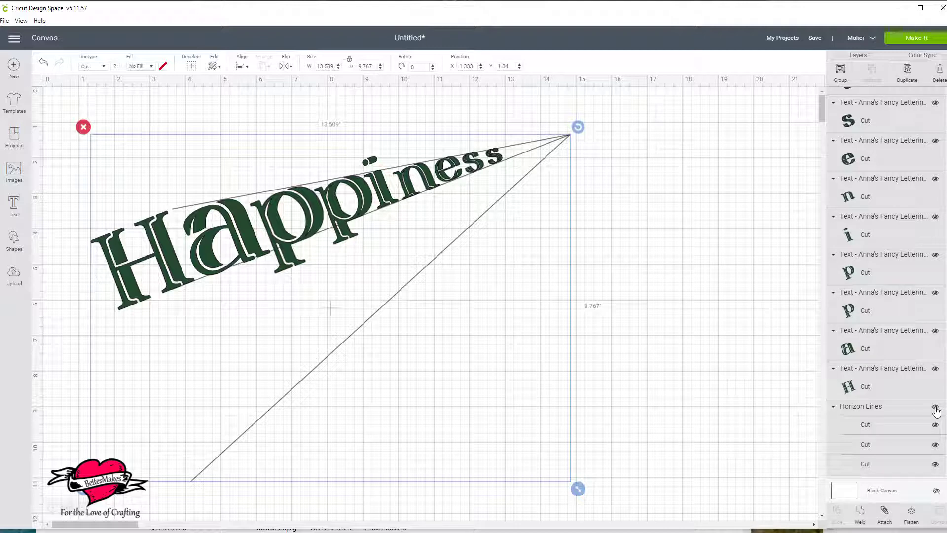
pyautogui.click(890, 426)
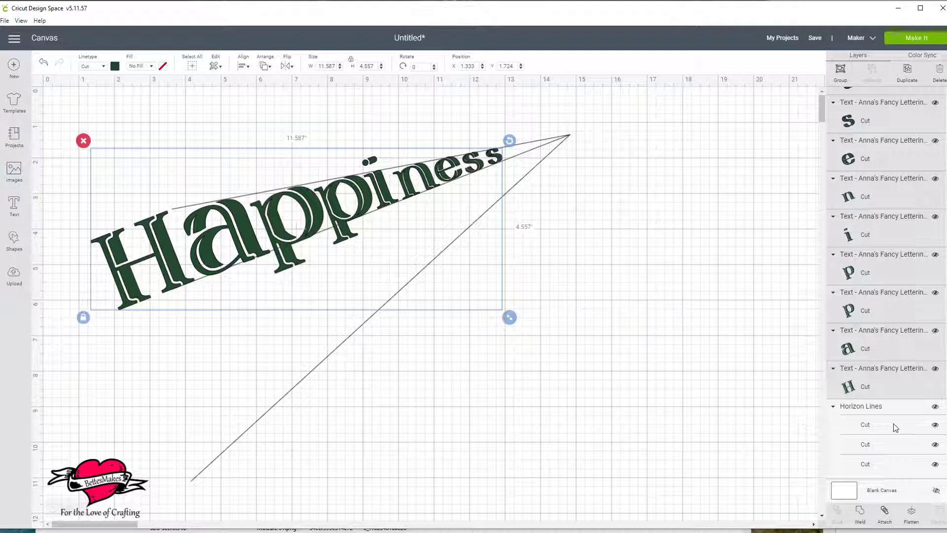
pyautogui.click(840, 71)
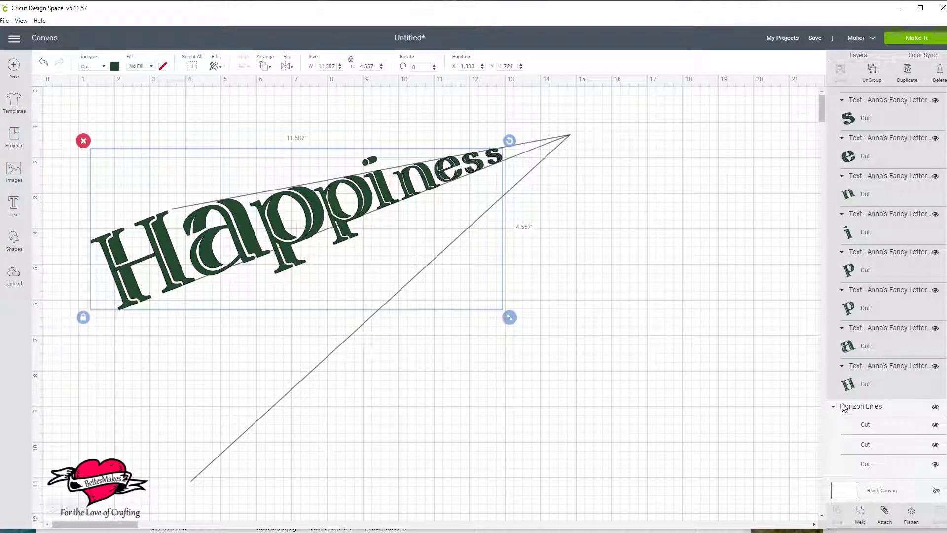
pyautogui.click(935, 408)
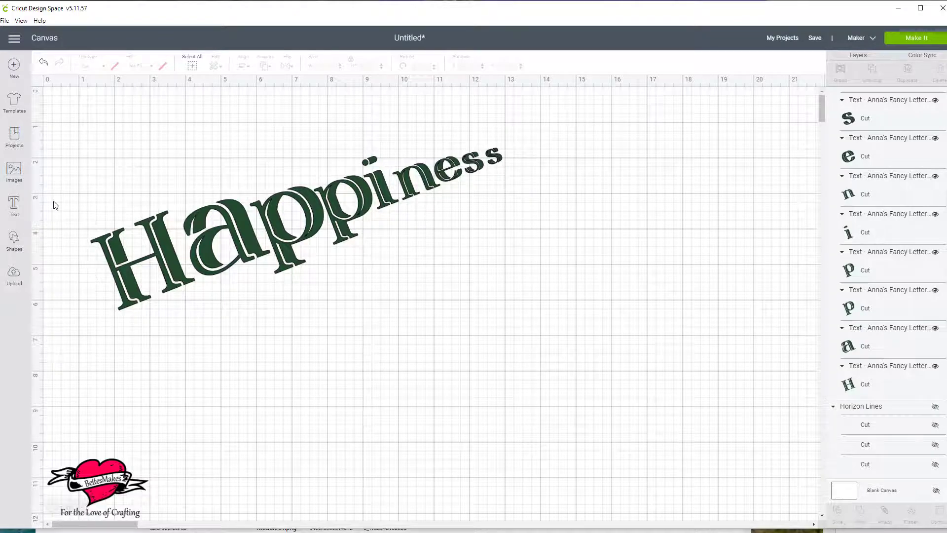
# - Weld the grouped letters into one shape and move it to about X 1.986, Y 1.113
pyautogui.moveTo(52, 195); pyautogui.dragTo(568, 261)
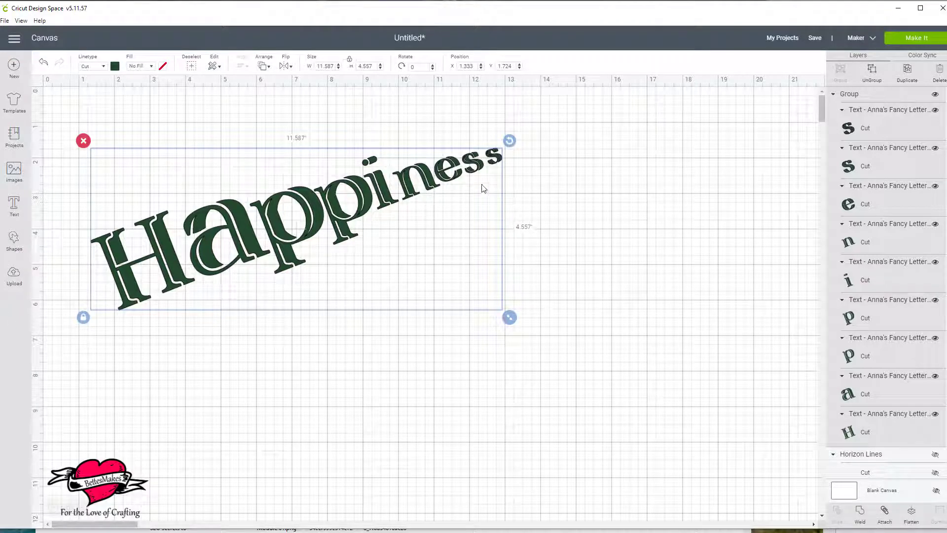
pyautogui.click(860, 511)
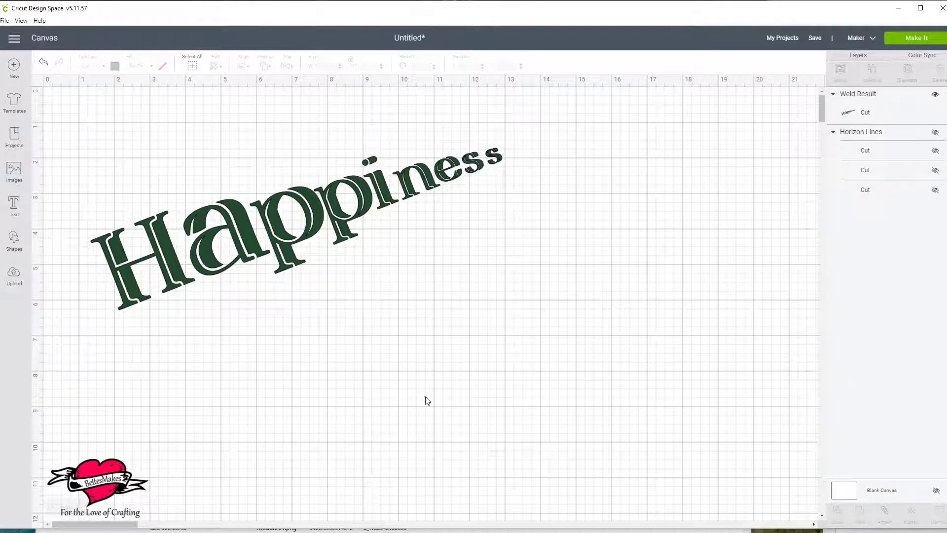
pyautogui.moveTo(342, 214); pyautogui.dragTo(364, 192)
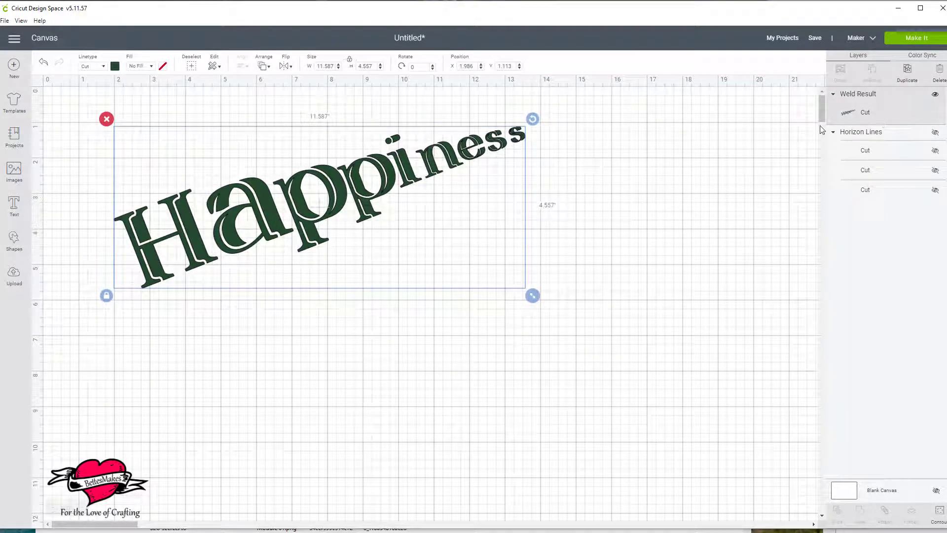
# - Move the welded Happiness lettering to about X 0.306, Y 2.016 and shrink it proportionally to about 8.045 by 3.164 inches
pyautogui.moveTo(317, 212); pyautogui.dragTo(282, 251)
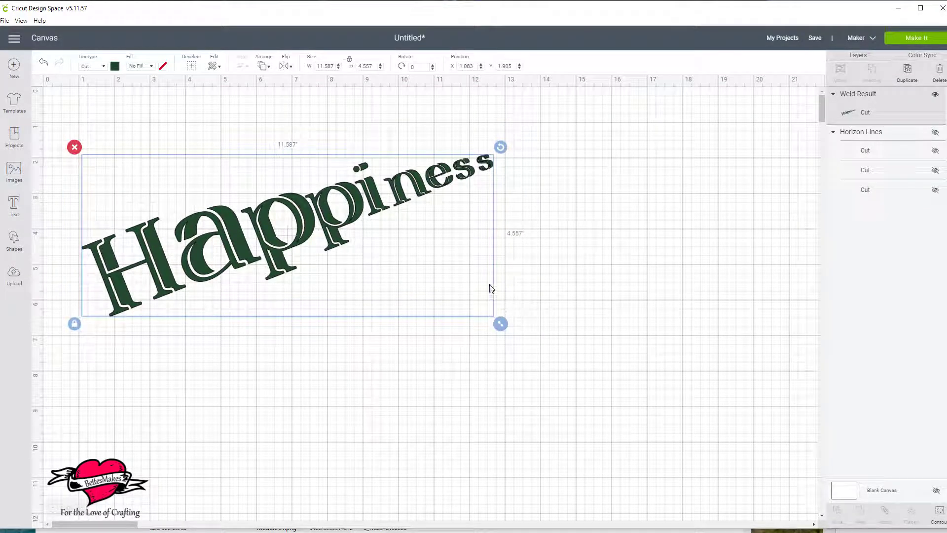
pyautogui.moveTo(420, 197); pyautogui.dragTo(391, 199)
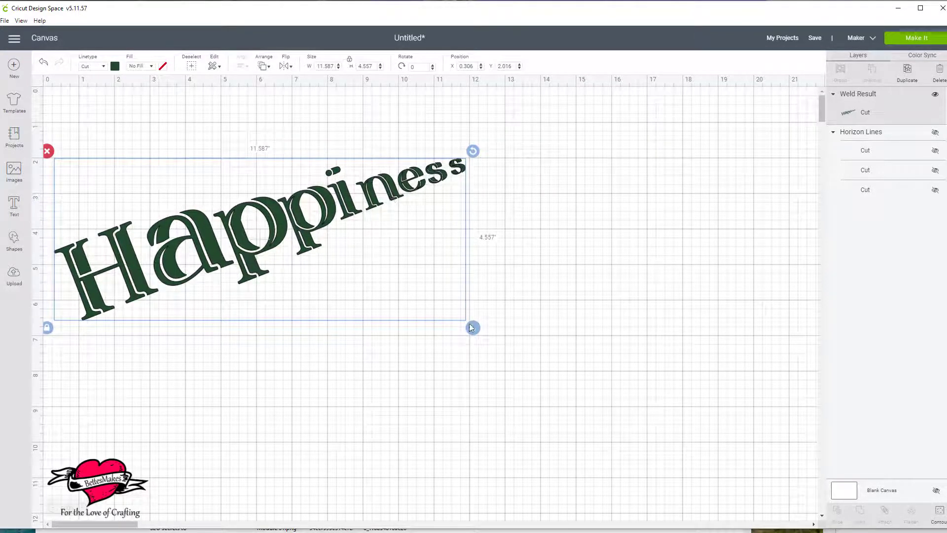
pyautogui.moveTo(472, 331); pyautogui.dragTo(342, 222)
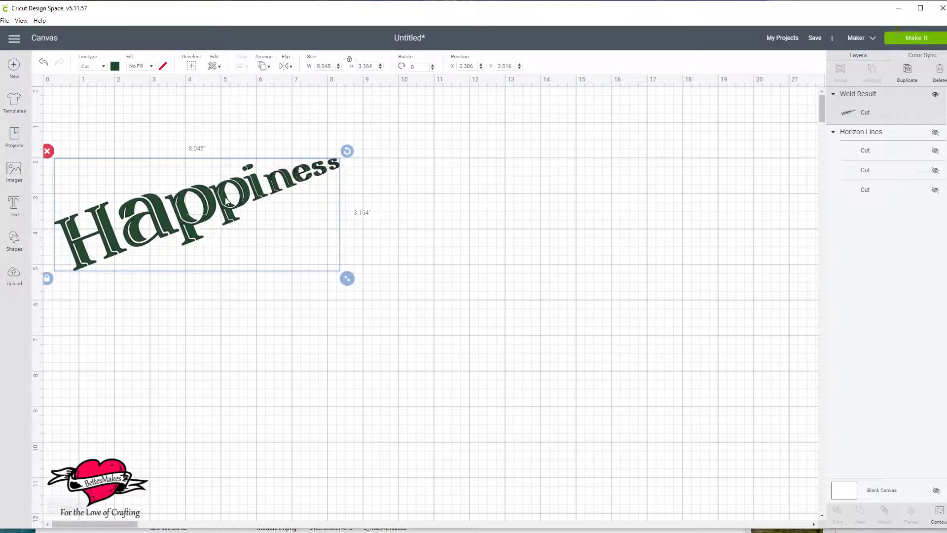
# - Rotate the welded lettering to about 343.39 degrees so it climbs more steeply, and reposition it at about X 2.025, Y 1.95
pyautogui.moveTo(229, 205); pyautogui.dragTo(256, 196)
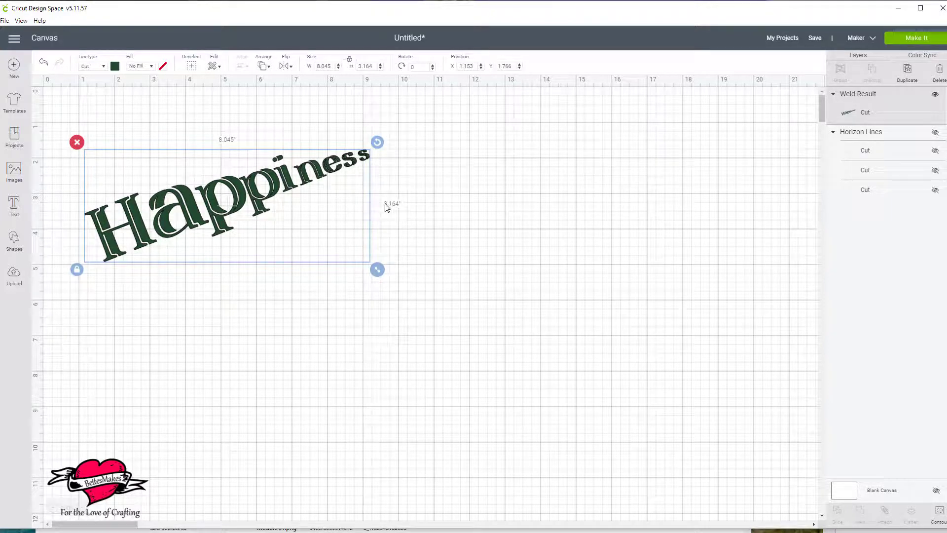
pyautogui.moveTo(378, 140); pyautogui.dragTo(370, 82)
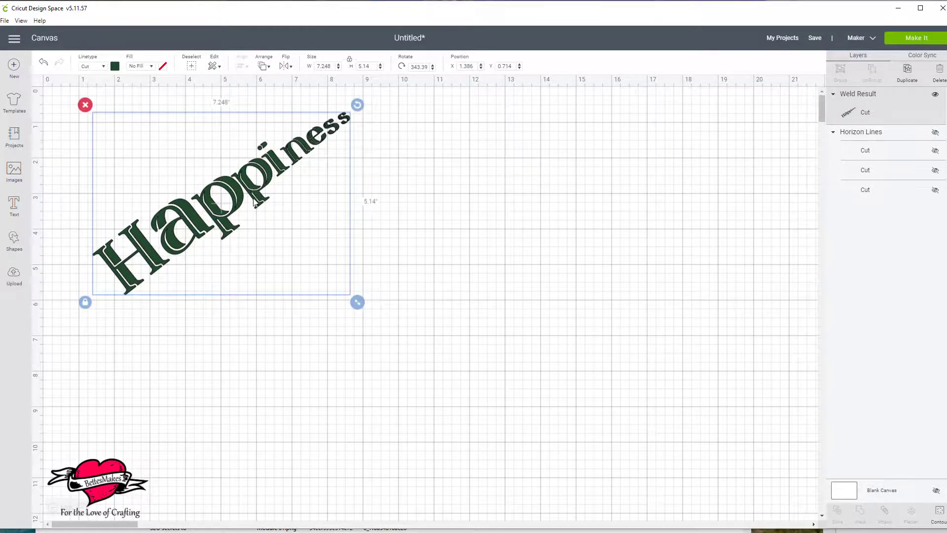
pyautogui.moveTo(253, 201); pyautogui.dragTo(276, 246)
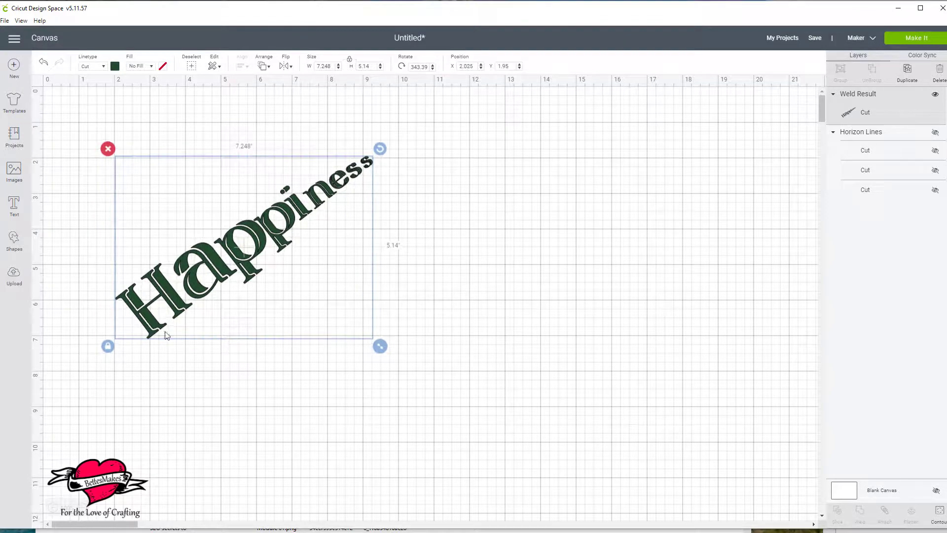